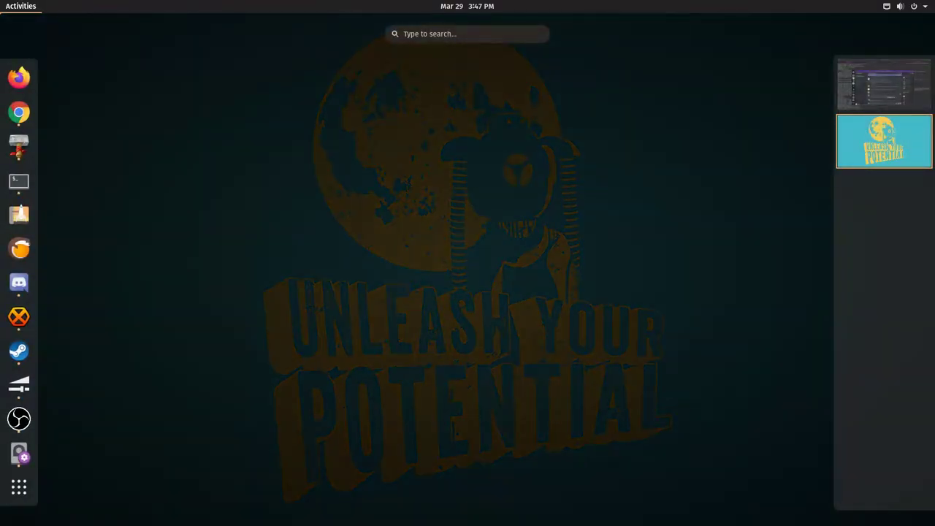
Step: Open the GNOME Activities overview so you can search for an application
click(456, 33)
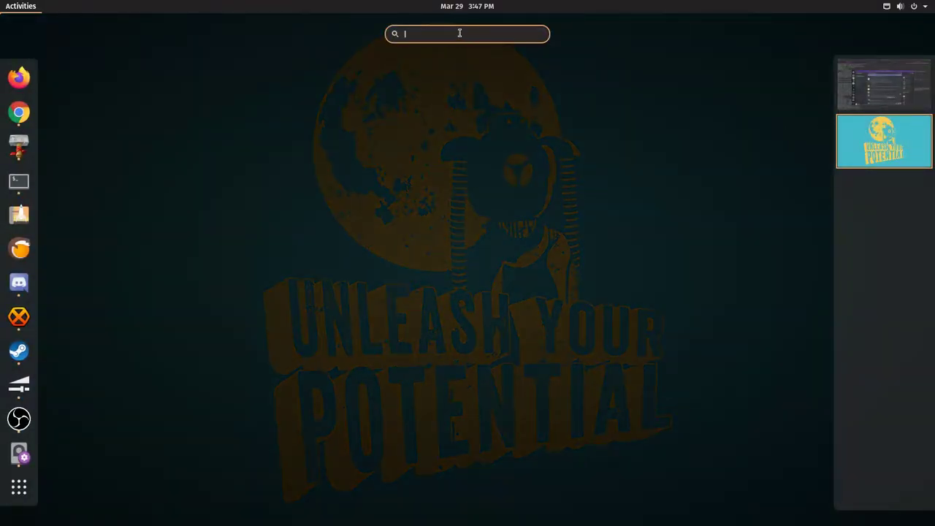
Step: Search Activities for 'hand' to launch HandBrake
text(hand)
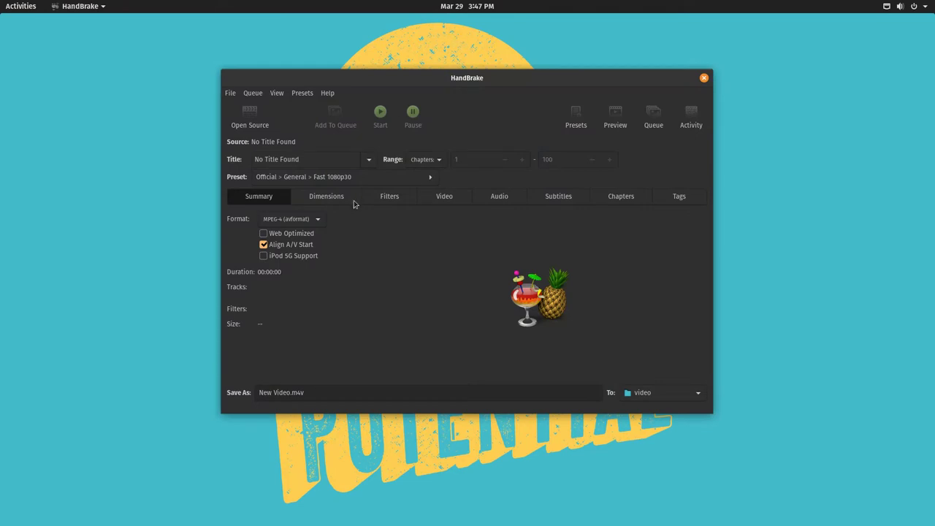
Step: Scan the Memories DVD from /dev/sr1 and keep title 1 (01h54m03s) selected
click(228, 95)
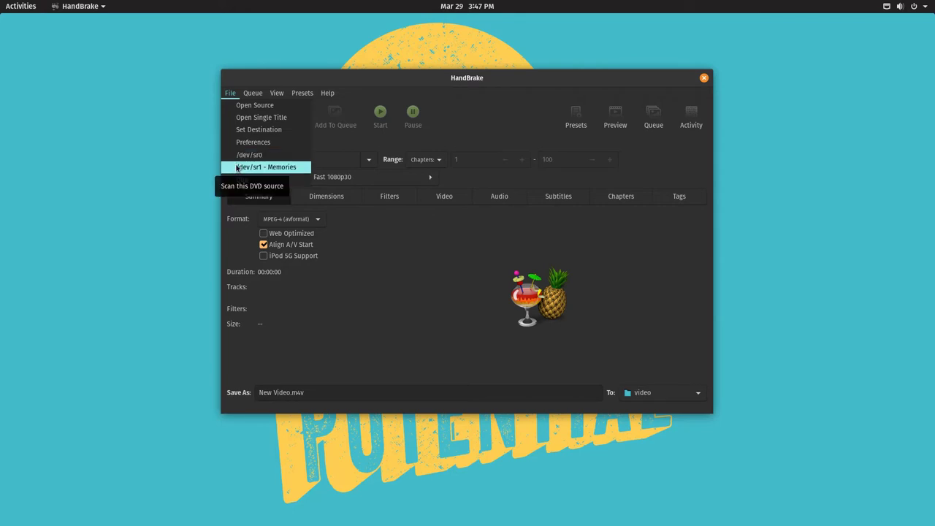
click(236, 167)
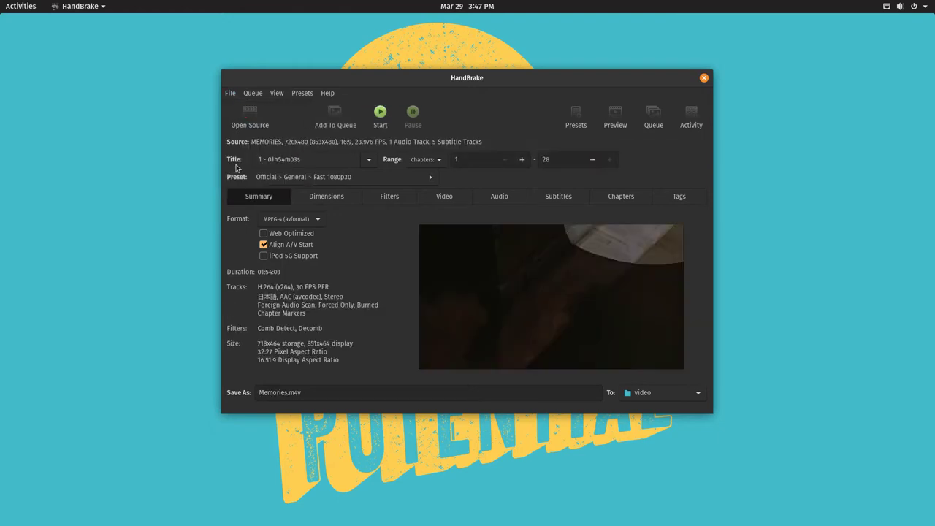
click(370, 162)
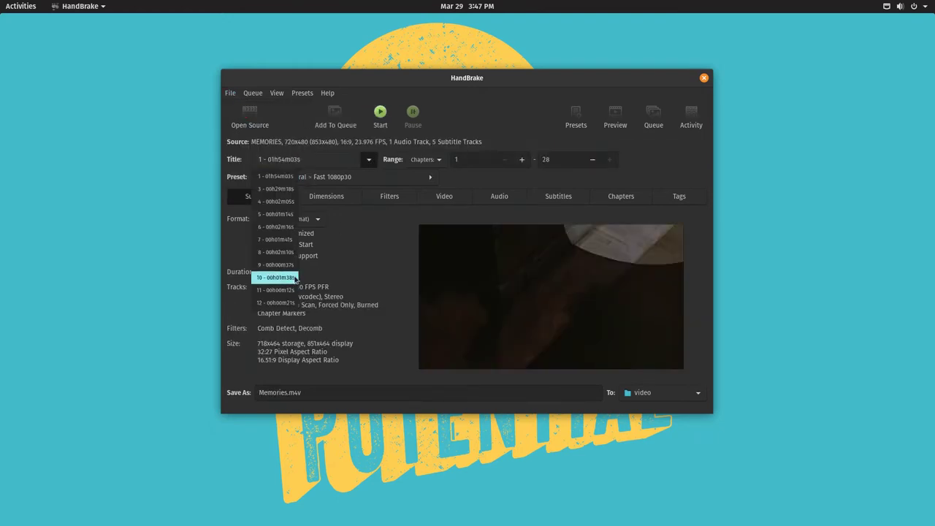
click(267, 181)
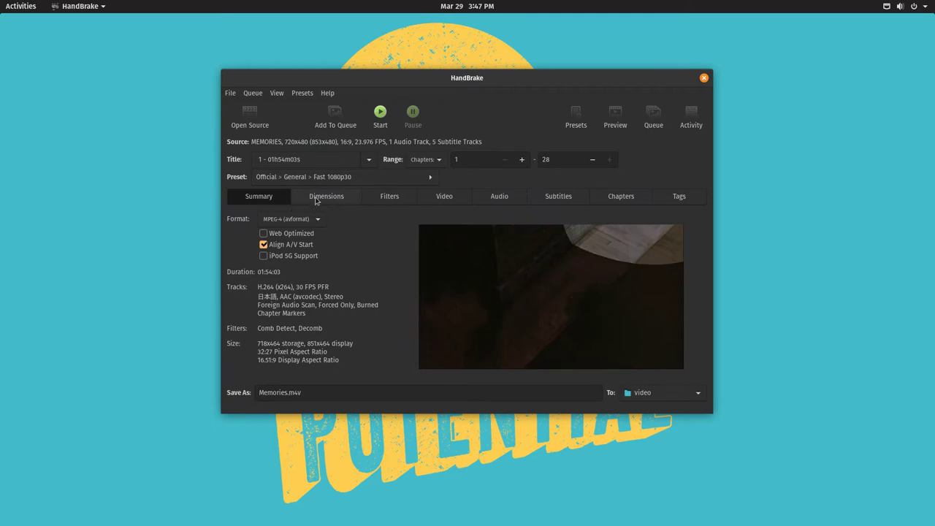
Step: Turn off Auto Crop and set storage geometry to Optimal for source
click(347, 196)
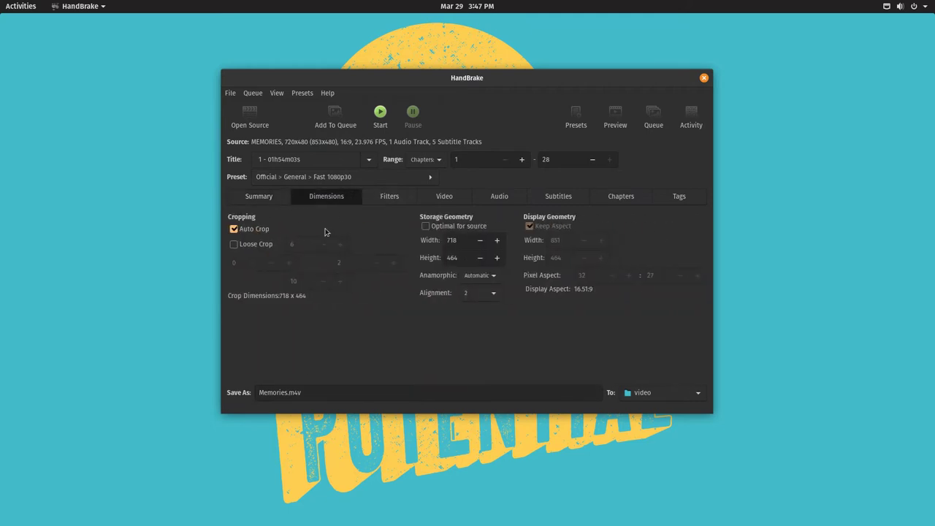
click(250, 229)
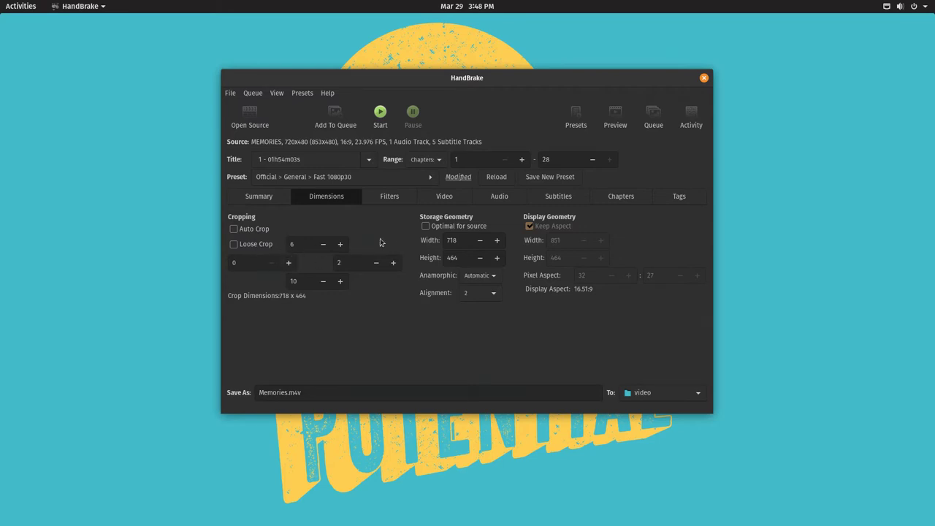
click(426, 227)
Step: Add all five DVD subtitle tracks as passthrough
click(447, 197)
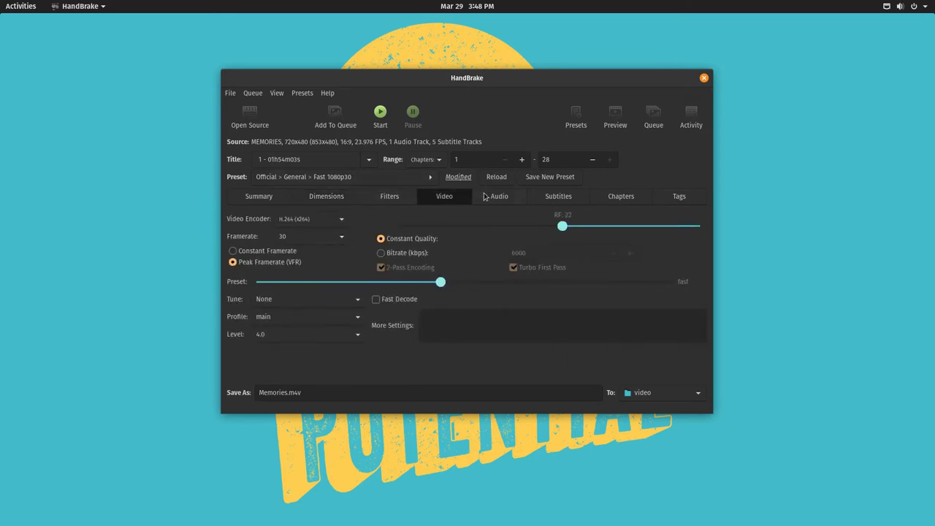
click(484, 196)
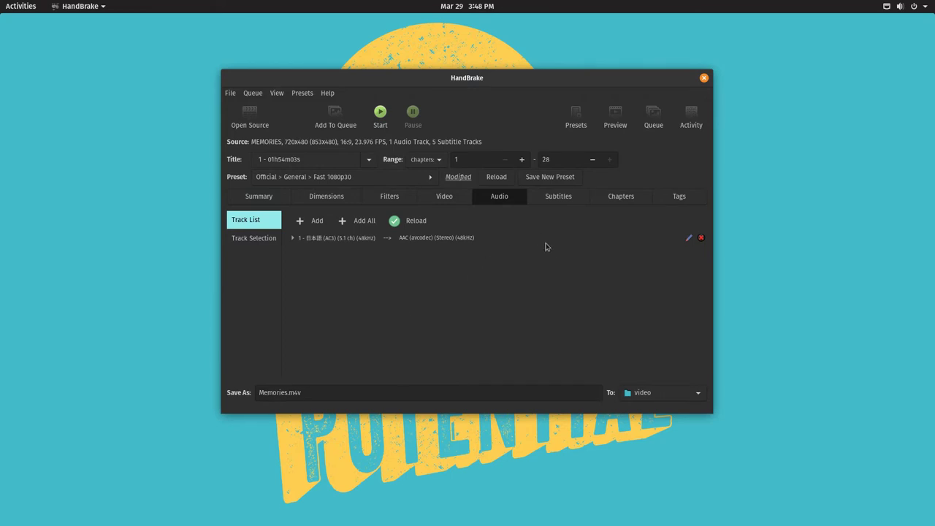
click(548, 199)
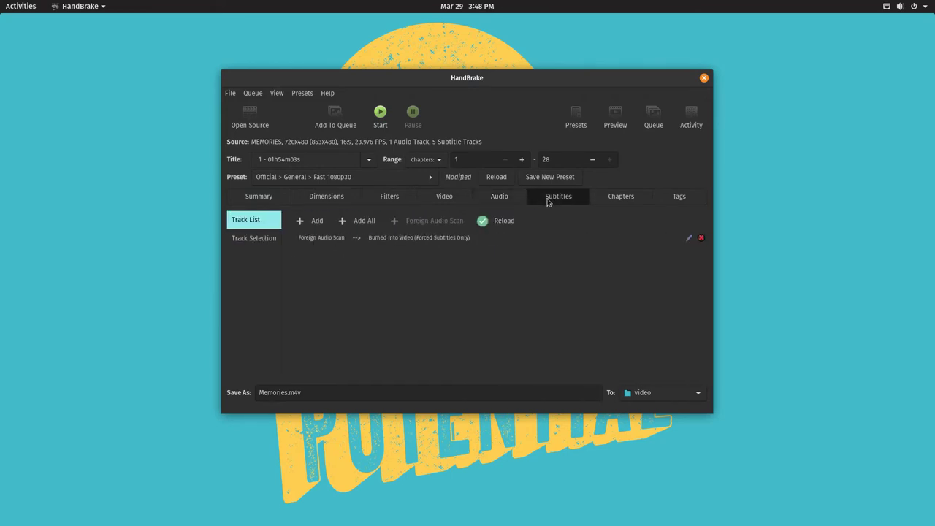
click(361, 221)
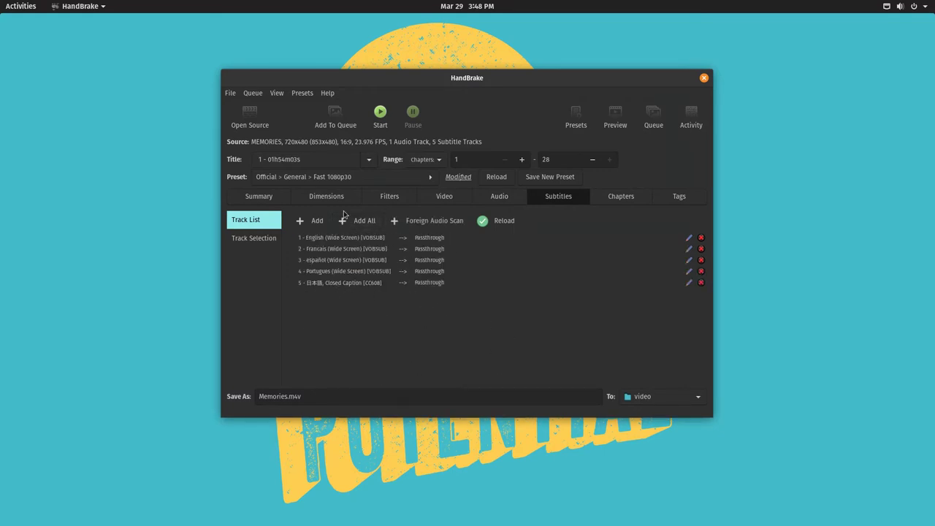
click(366, 182)
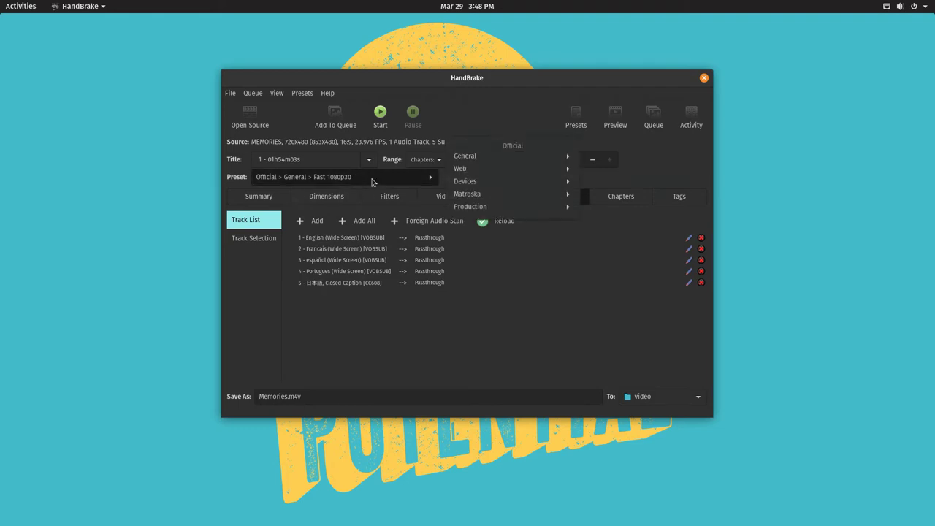
Step: Apply the Matroska H.264 MKV 1080p30 preset and re-add all five subtitle tracks
click(469, 196)
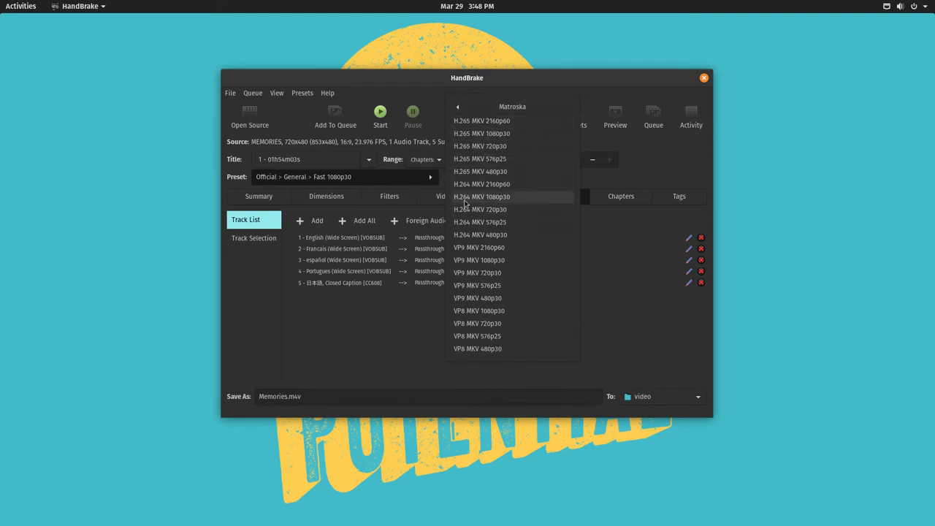
click(481, 196)
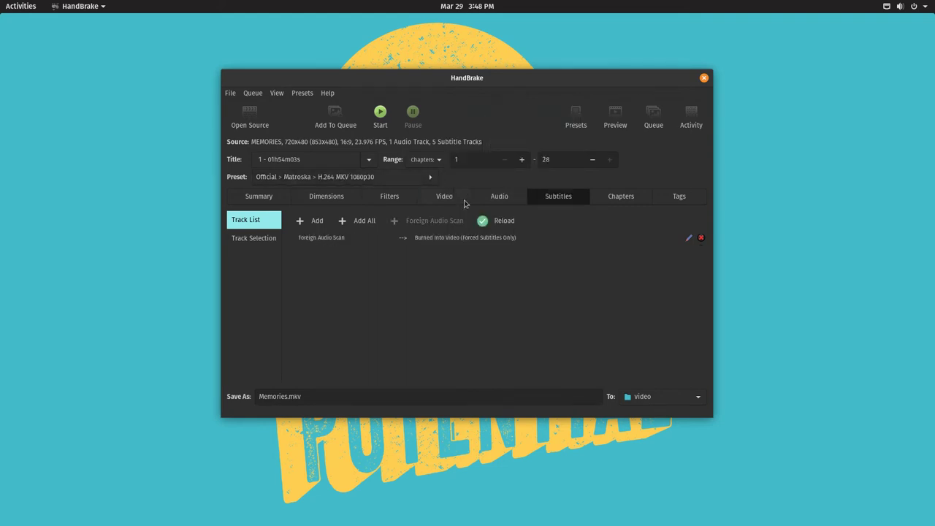
click(371, 224)
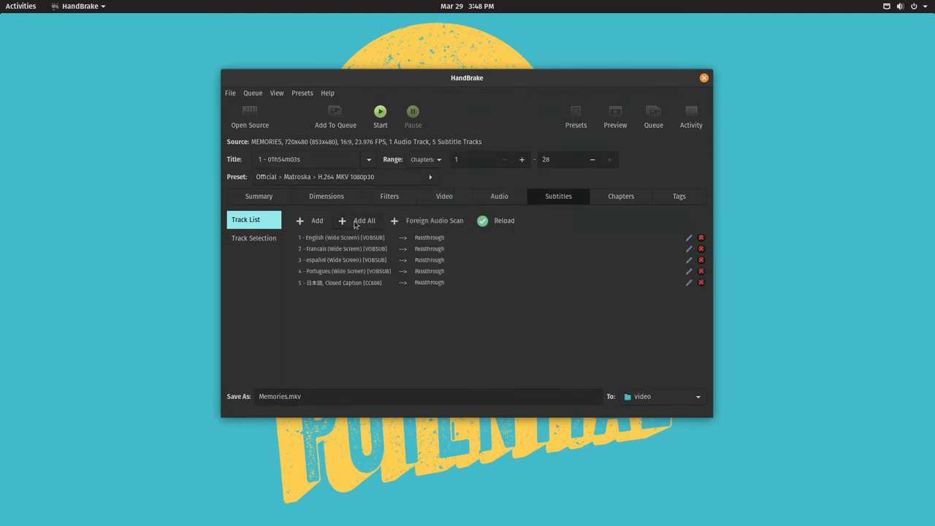
Step: Keep Auto Crop on and make the 718 x 464 storage size Optimal for source
click(498, 197)
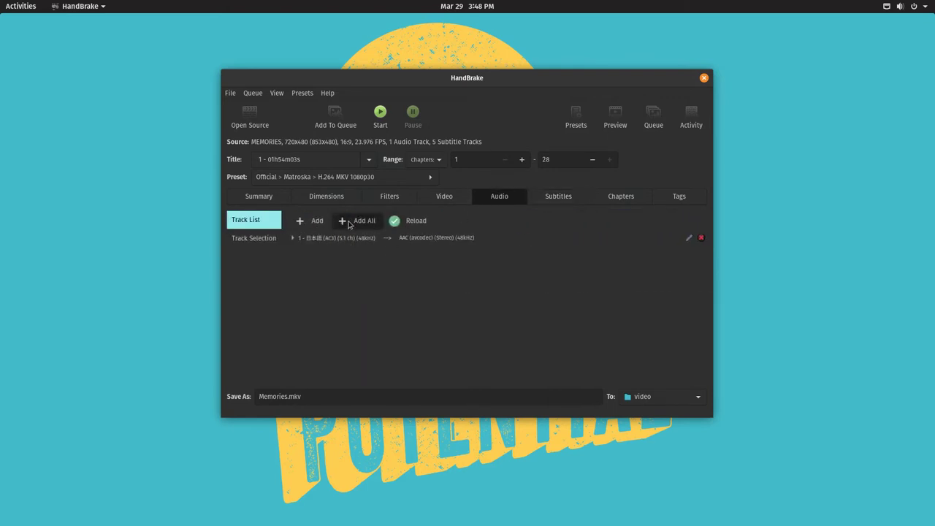
click(434, 200)
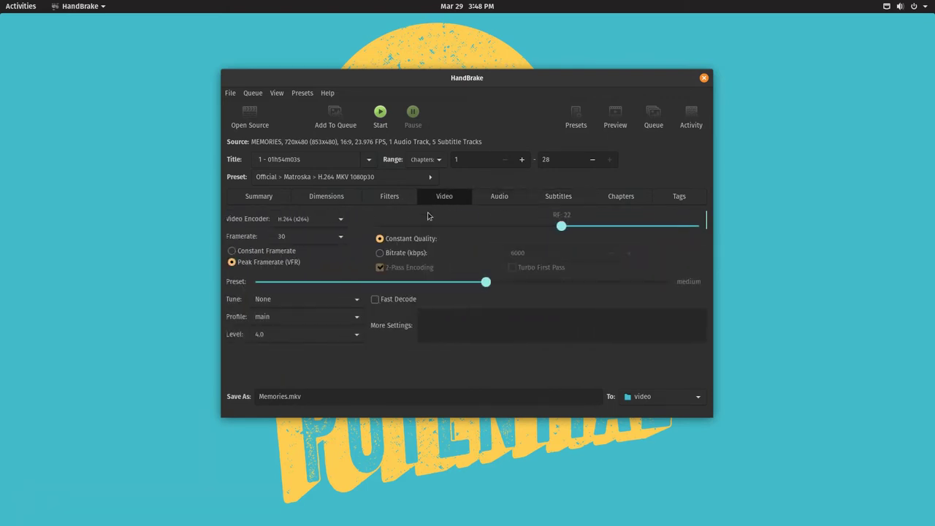
click(322, 201)
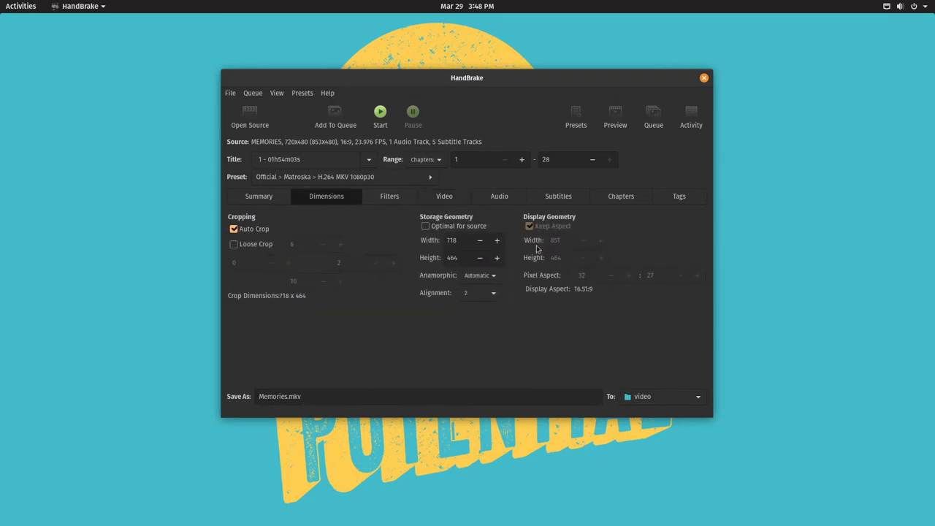
click(251, 230)
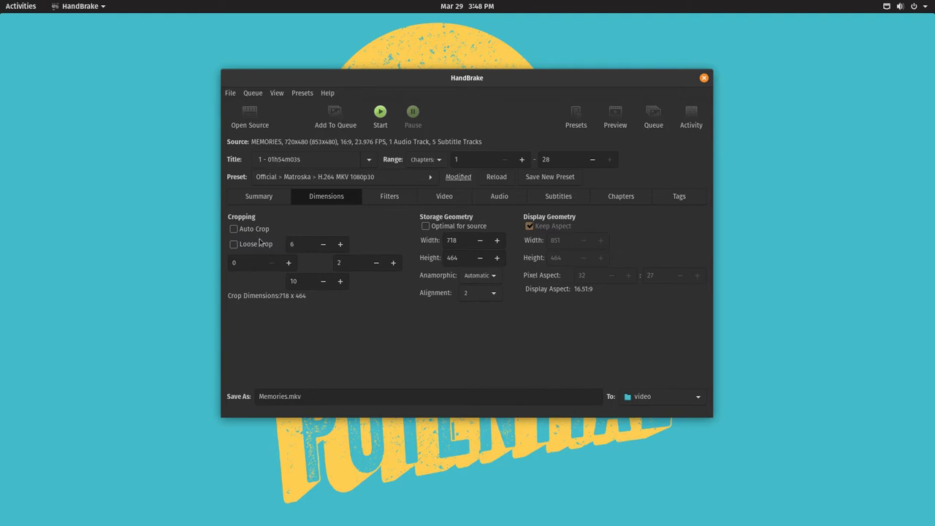
click(254, 233)
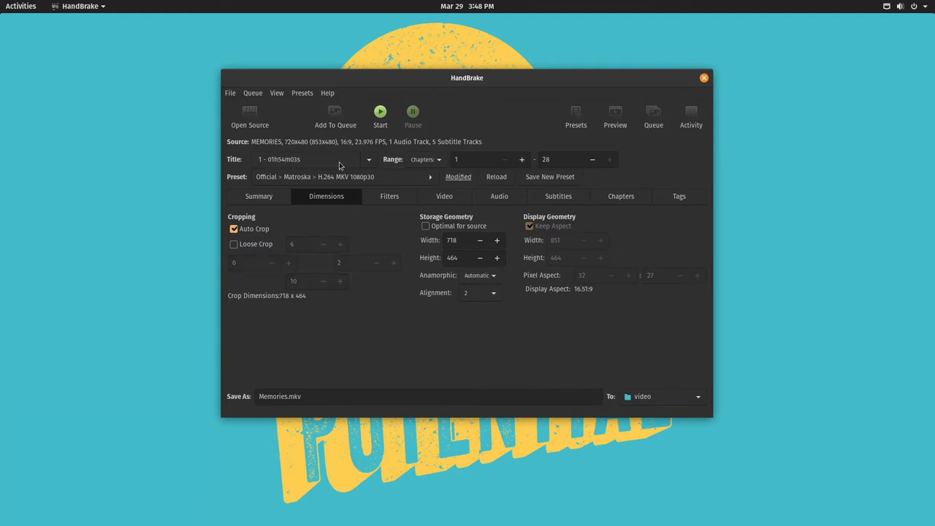
click(425, 227)
Step: Queue the Memories title 1 job and encode it to Memories.mkv
click(653, 120)
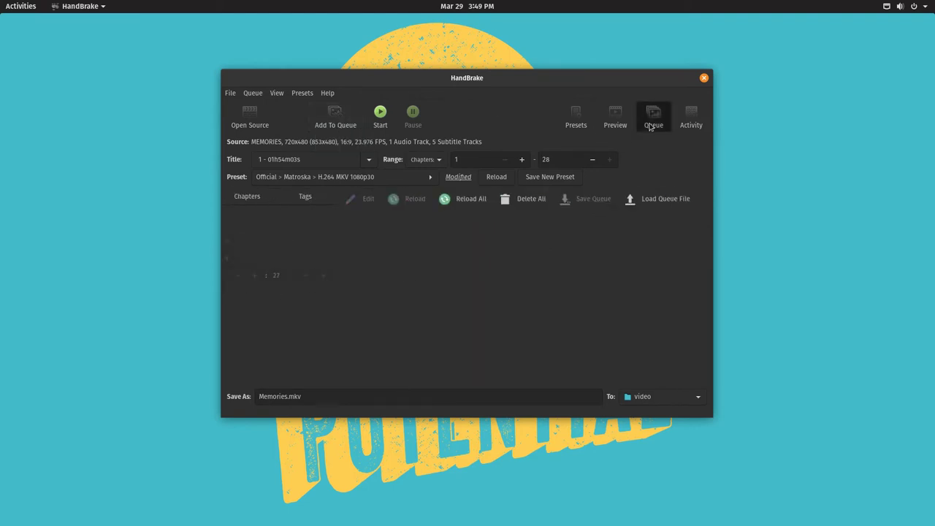
click(333, 117)
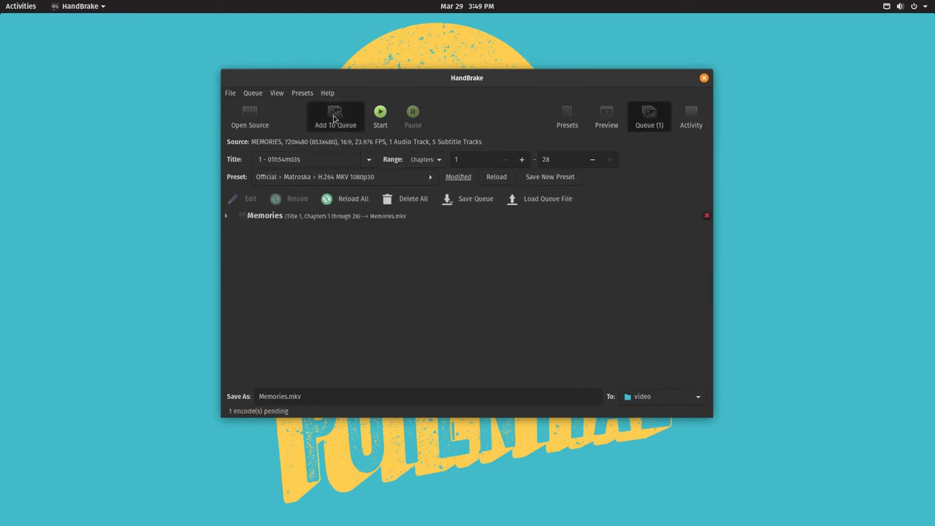
click(381, 113)
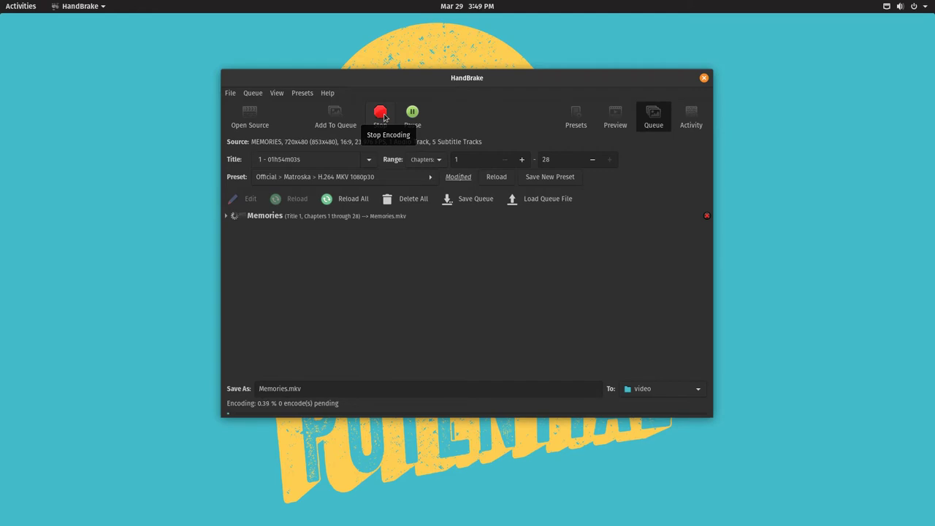
key(alt+Tab)
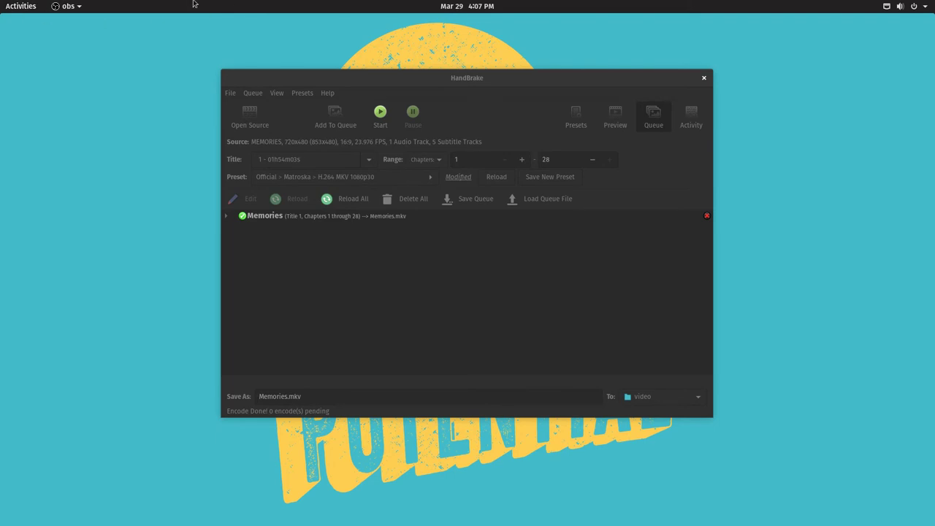
key(super)
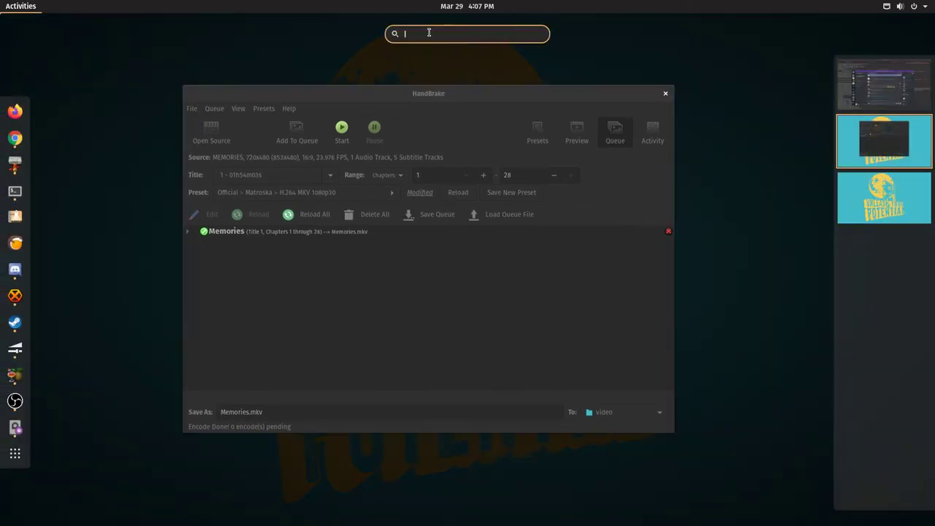
Step: Launch Files via 'fi' and browse Other Locations to the video drive's video folder to open Memories.mkv
text(fi)
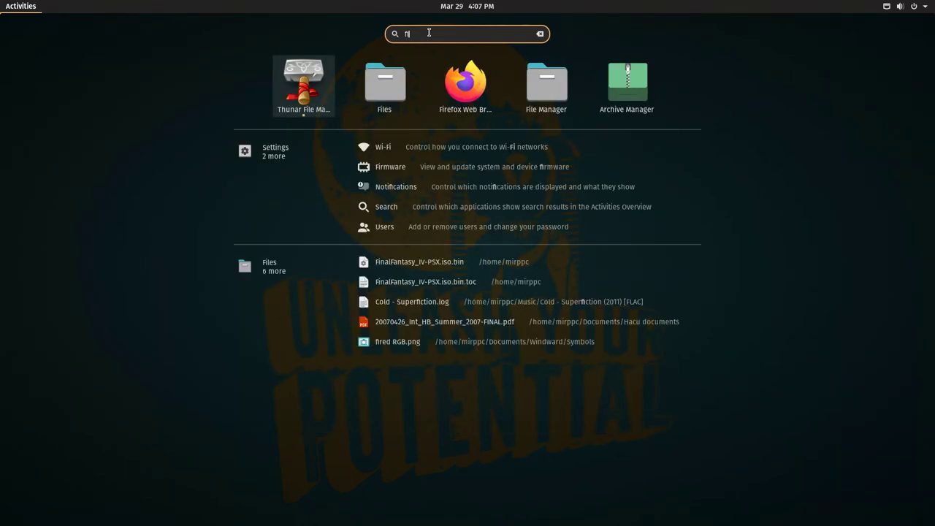
click(385, 84)
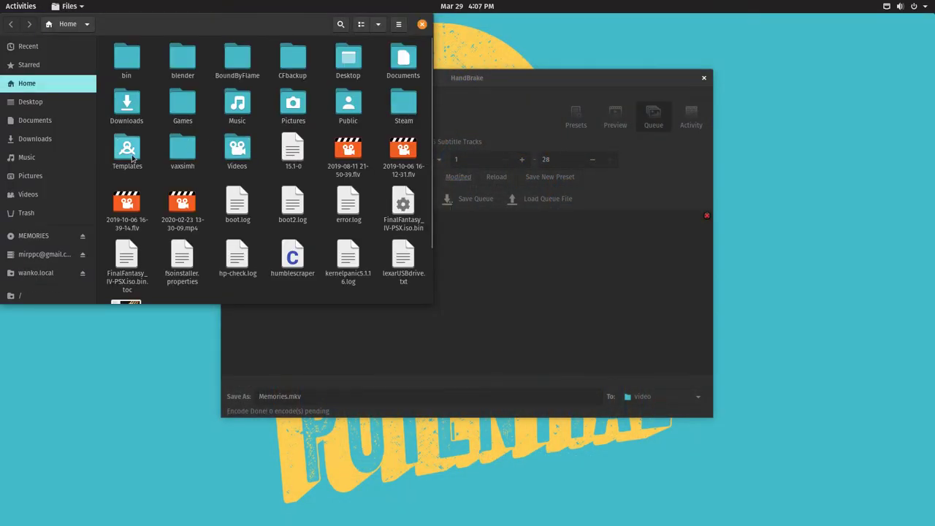
scroll(78, 196, down, 1)
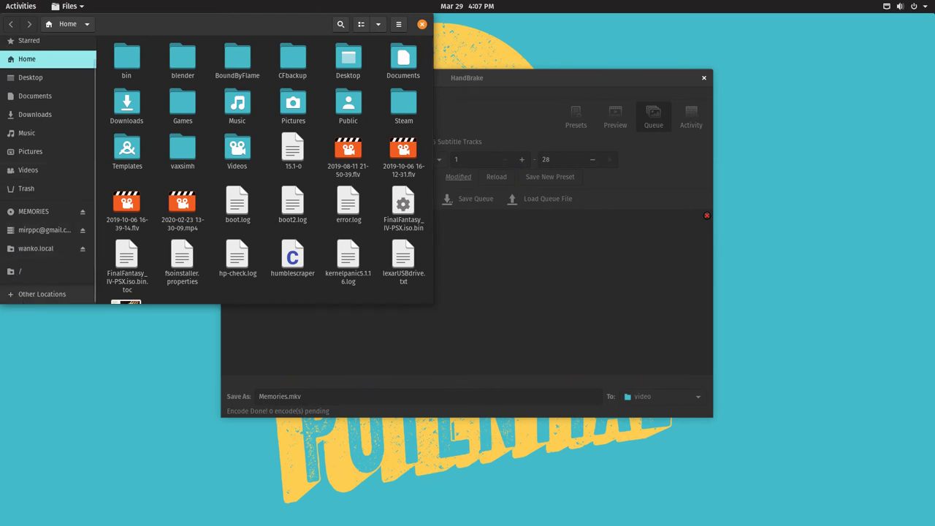
click(24, 295)
click(137, 113)
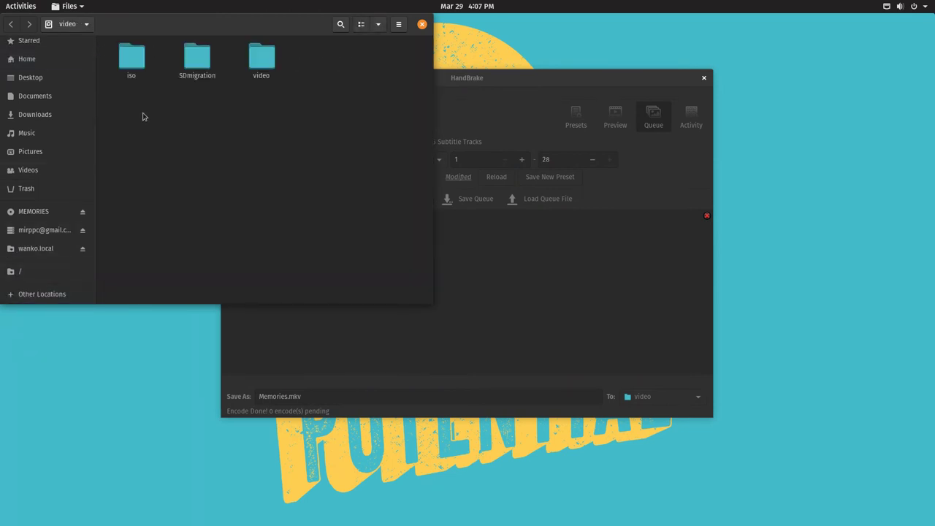
key(Right)
key(Right)
key(Right)
key(Return)
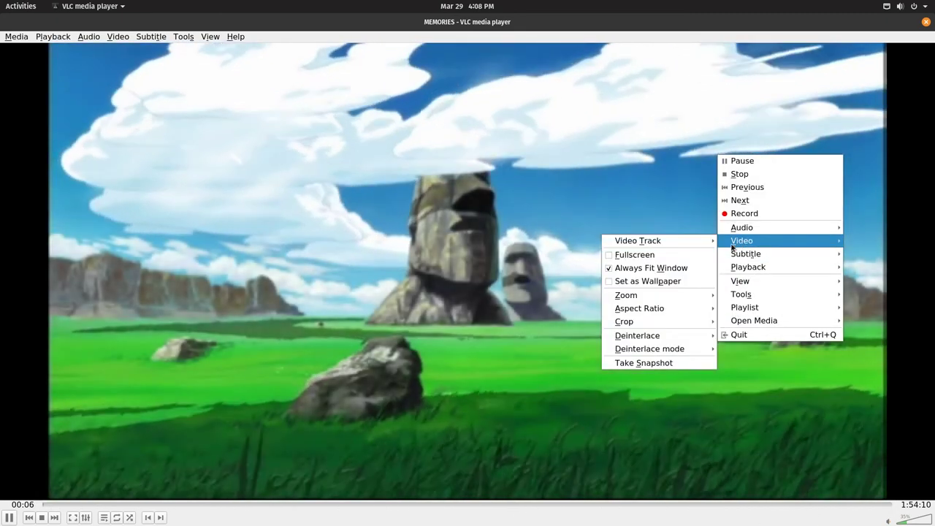
Step: Turn on English subtitle Track 1, seek ahead to about 02:51, then close VLC
mouse_move(756, 255)
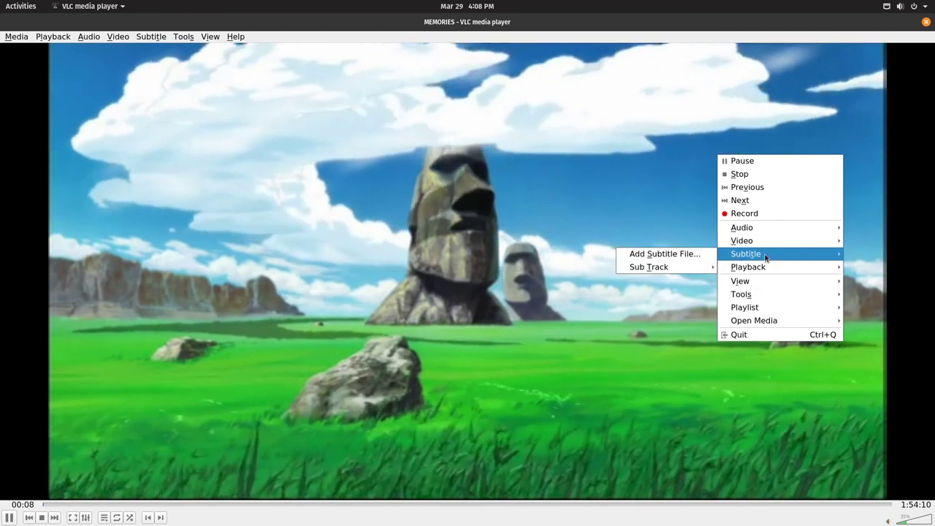
mouse_move(692, 264)
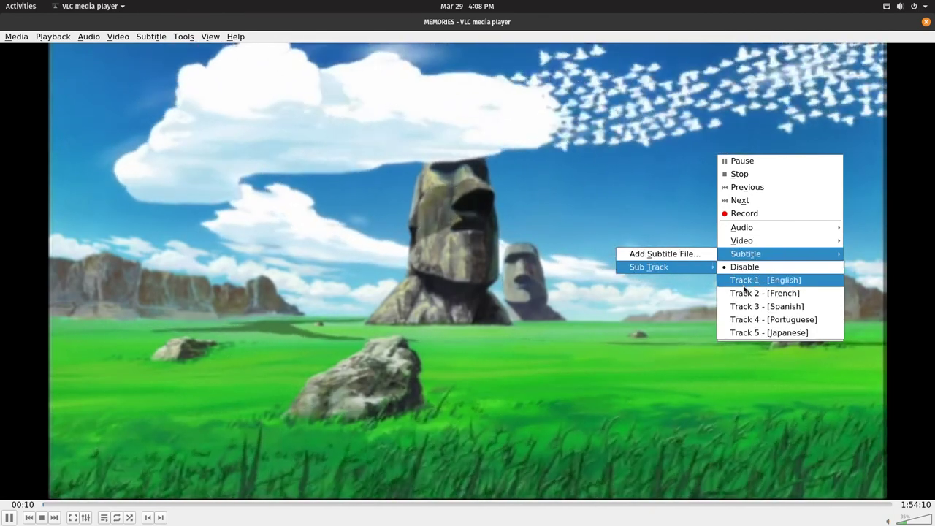
click(765, 280)
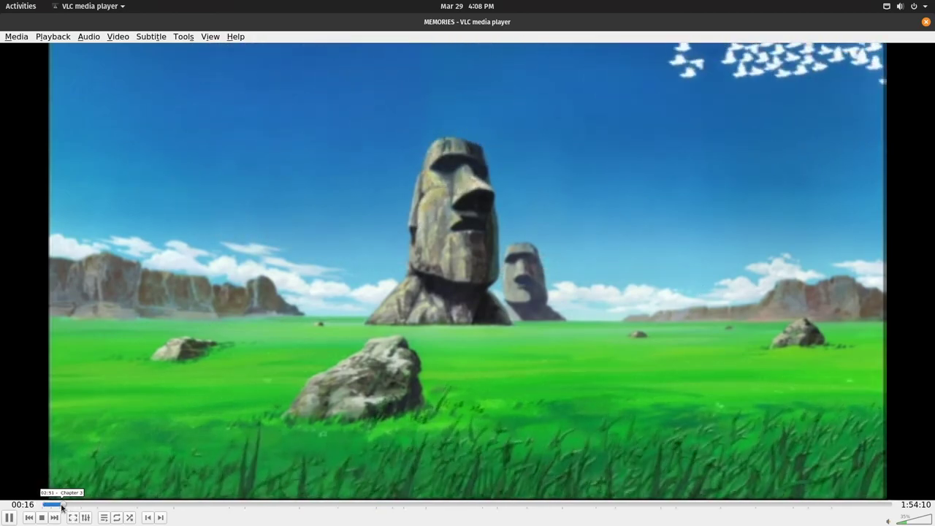
click(62, 505)
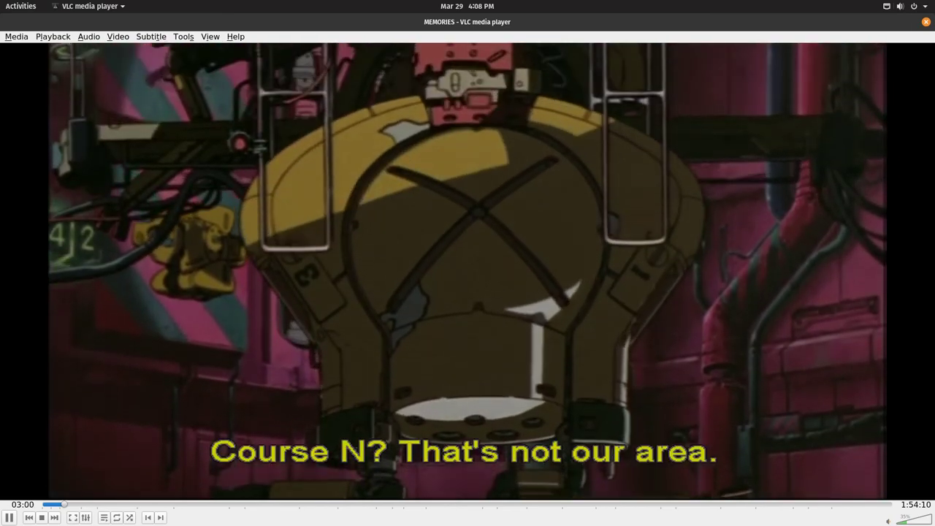
click(925, 23)
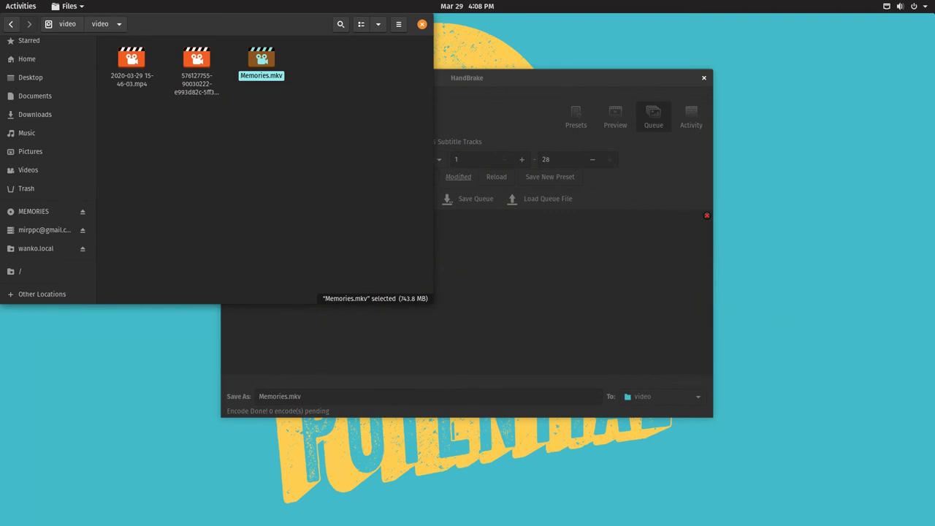
Step: Switch from Files back to HandBrake showing the finished Memories encode
key(alt+Tab)
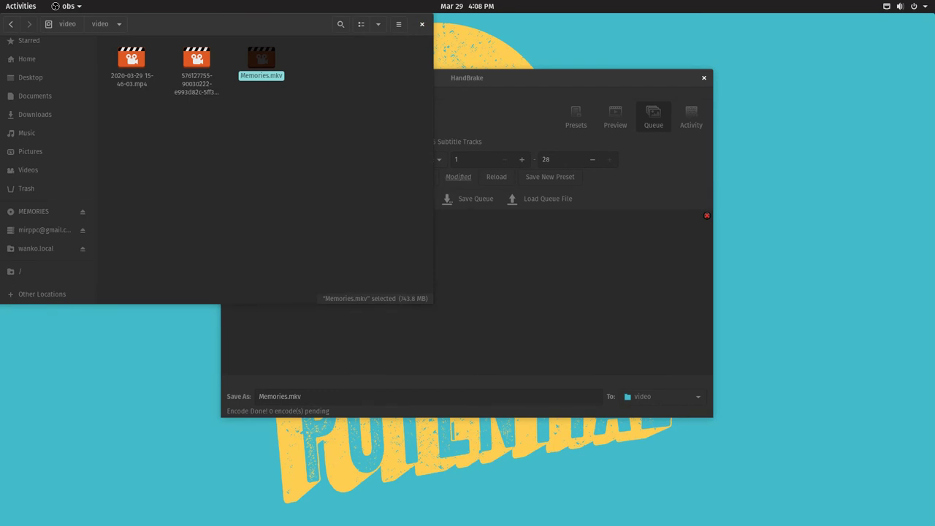
click(417, 387)
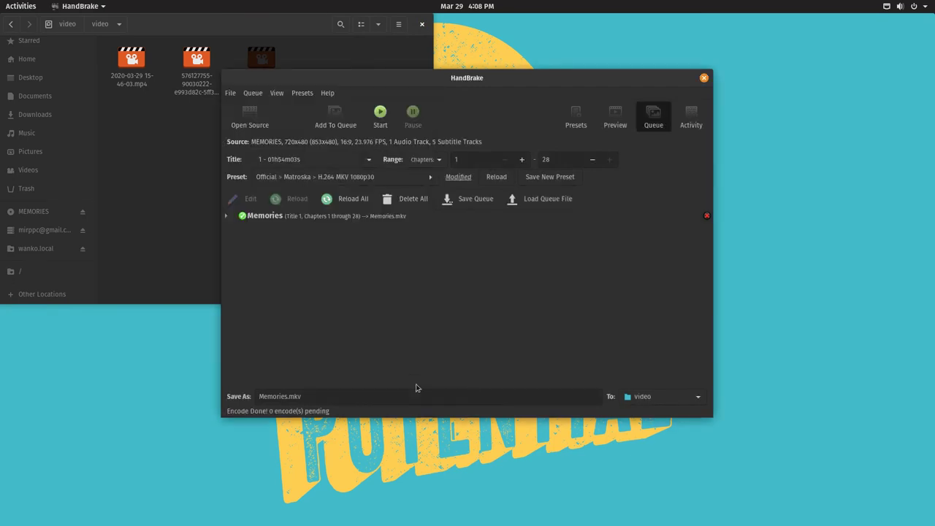